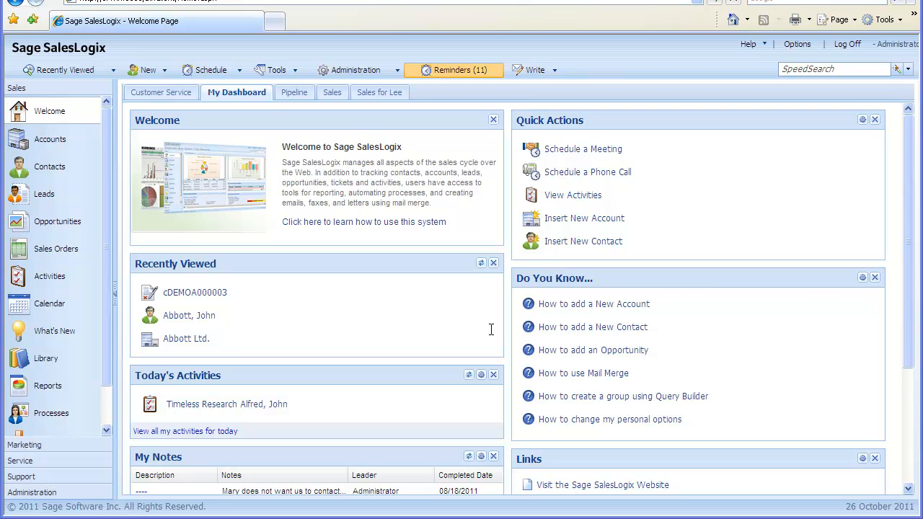
# Open the Abi Elite Care contract from the service area's list of active contracts.
pyautogui.click(32, 462)
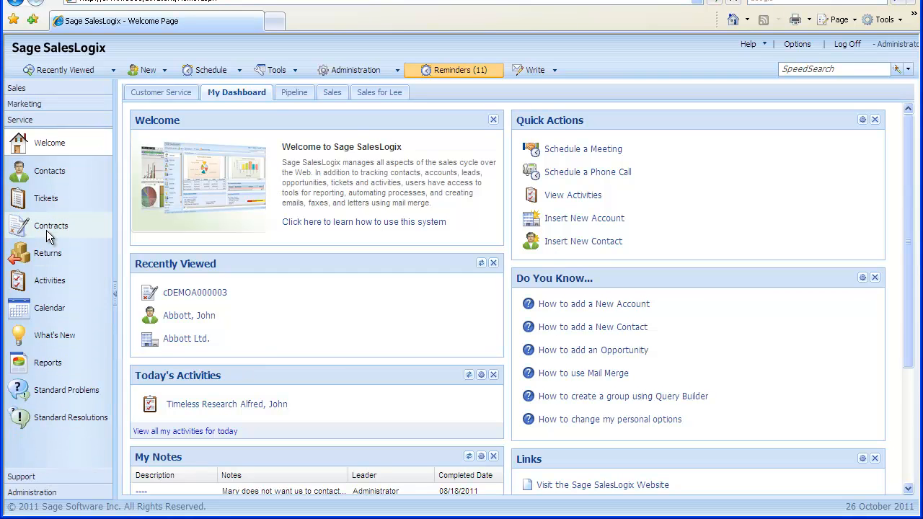
pyautogui.click(47, 231)
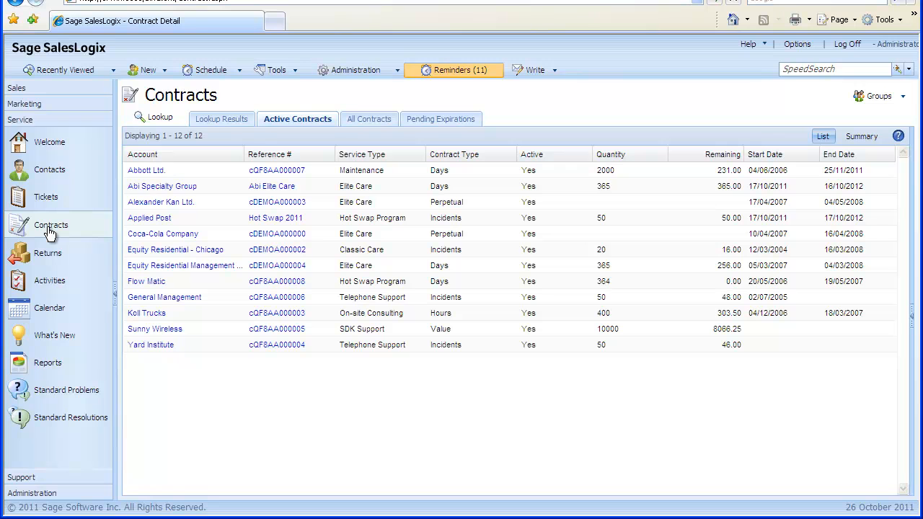
pyautogui.click(265, 189)
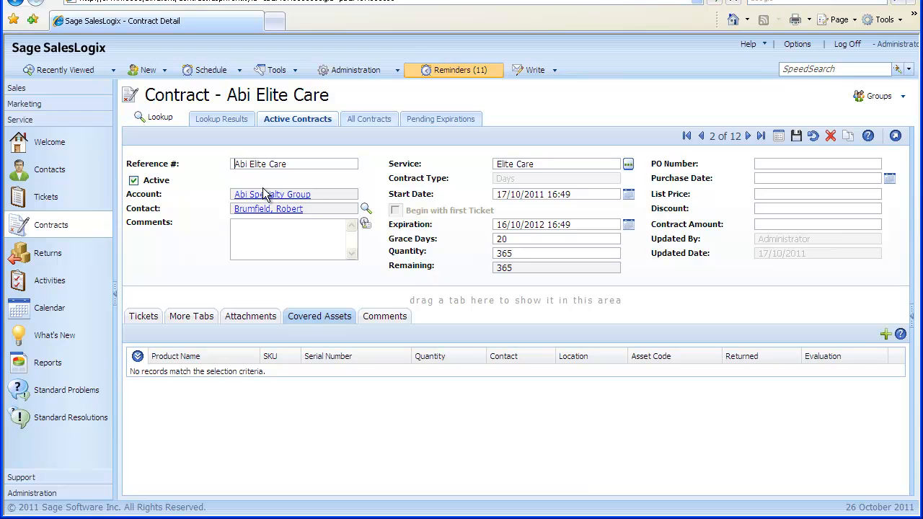
# Look up accounts starting with "Applied p" and open the Applied Post account.
pyautogui.click(22, 91)
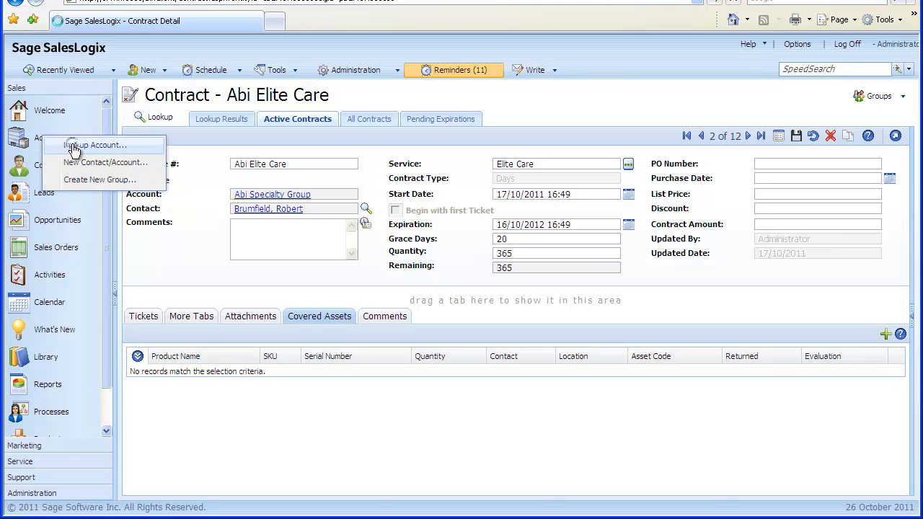
pyautogui.click(72, 145)
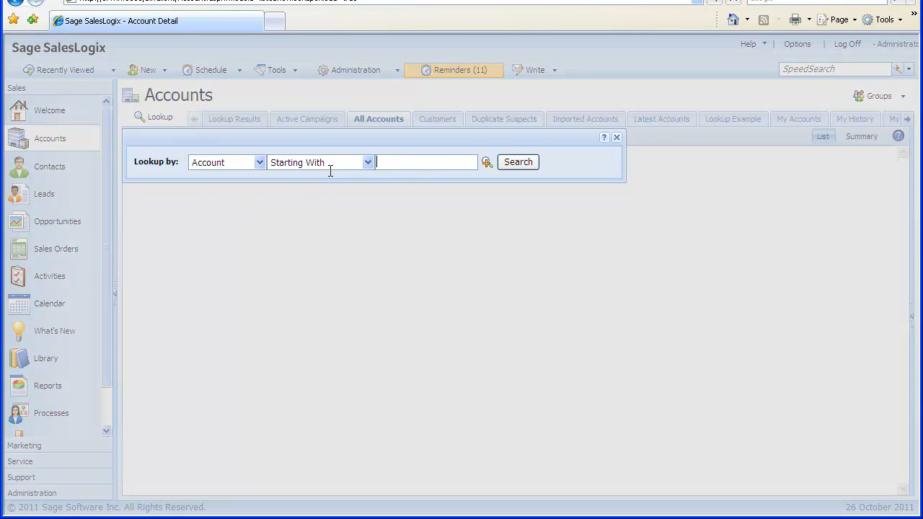
pyautogui.click(393, 165)
pyautogui.write('Applied p')
pyautogui.click(518, 162)
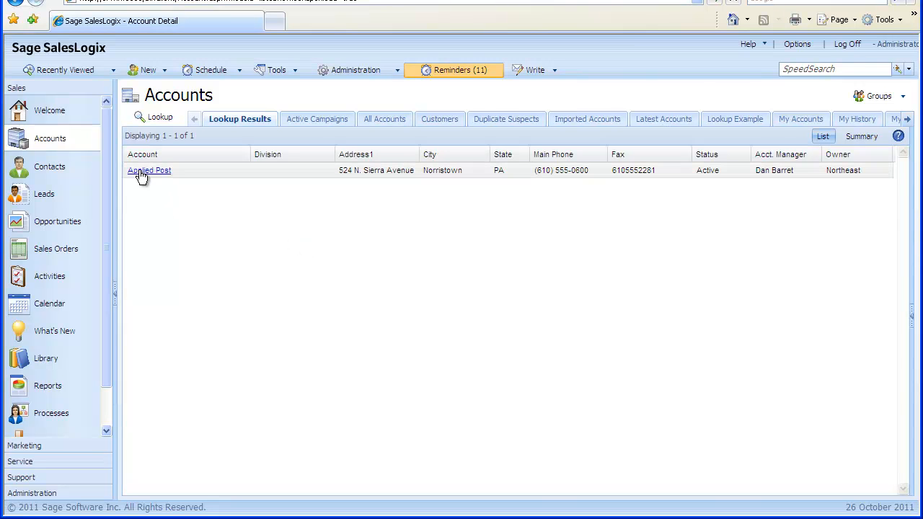
pyautogui.click(142, 173)
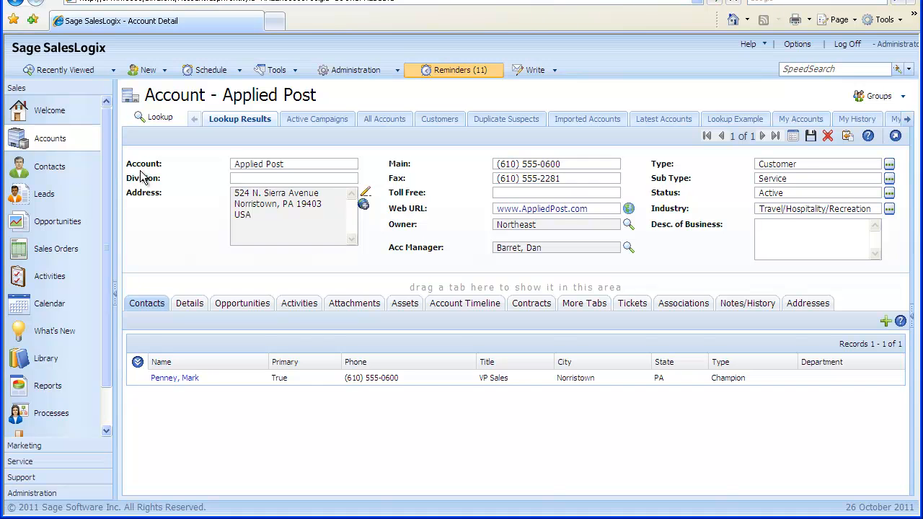
pyautogui.click(26, 464)
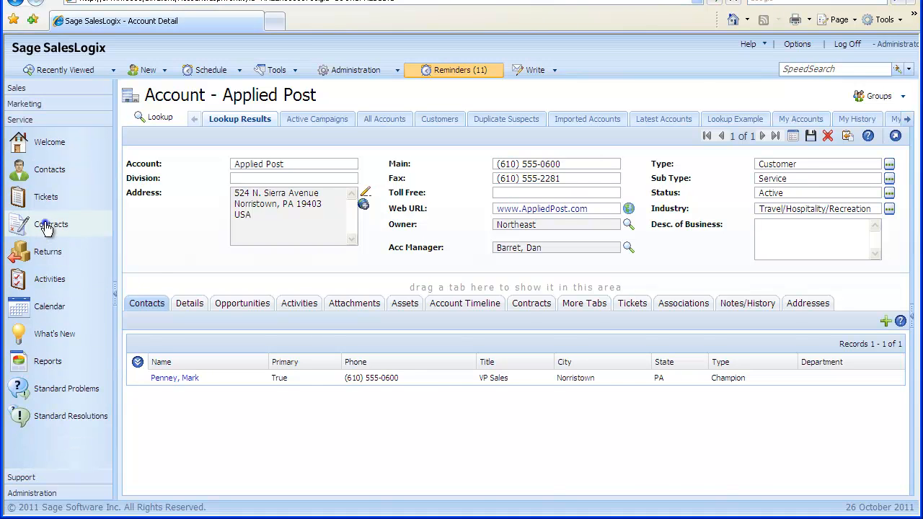
pyautogui.moveTo(45, 227)
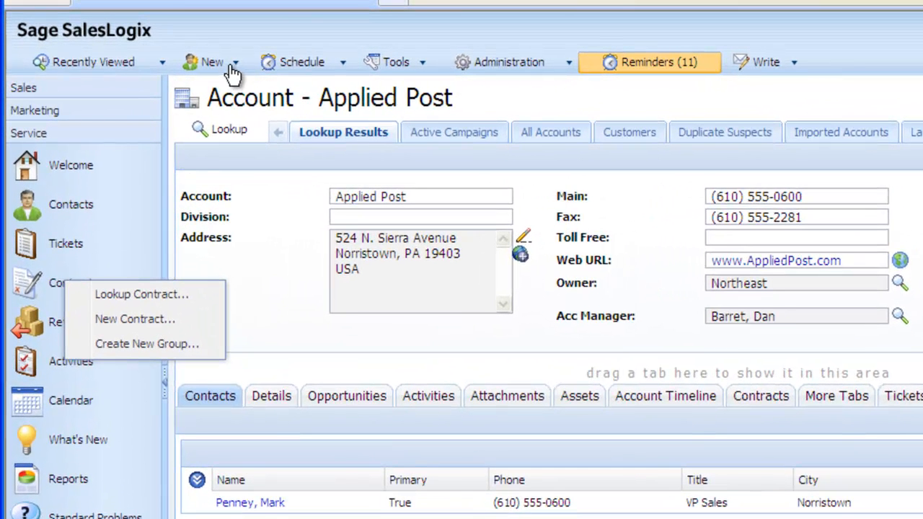
pyautogui.click(237, 65)
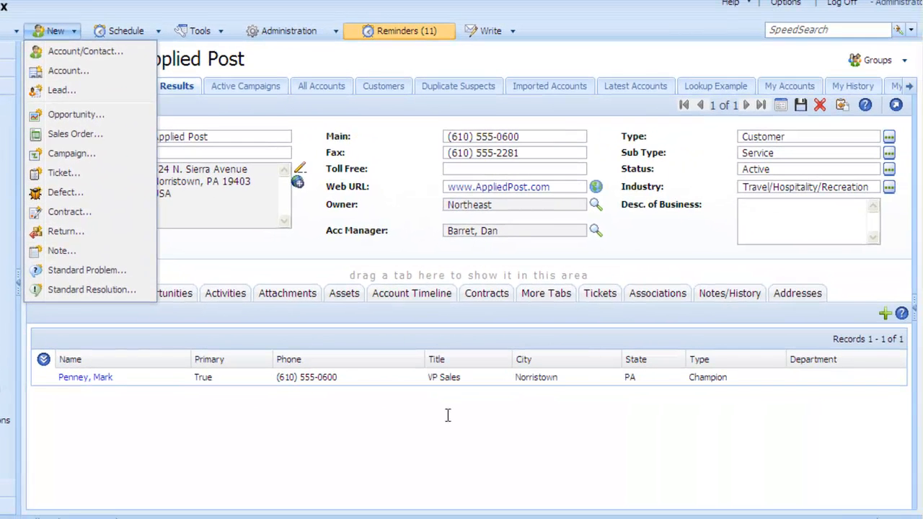
# Add a new contract from the Applied Post account's contracts with the reference "Applied Elite Care".
pyautogui.click(486, 298)
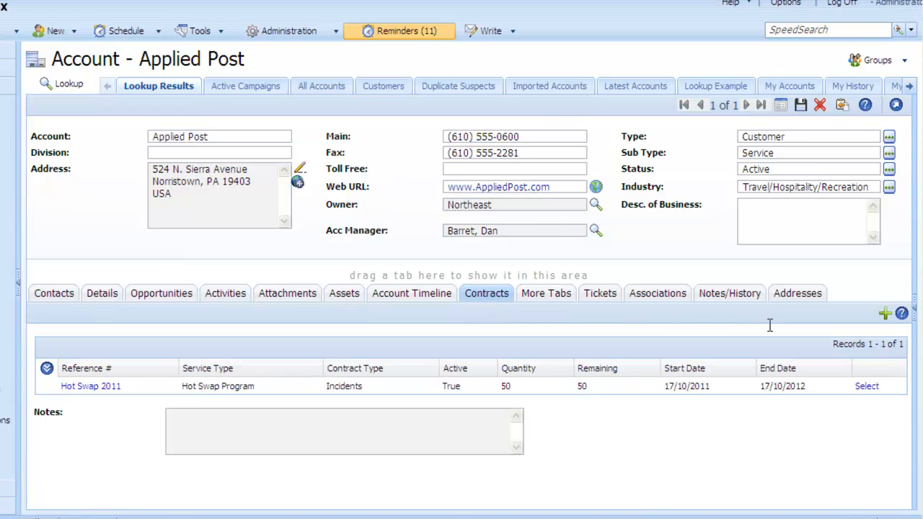
pyautogui.click(886, 317)
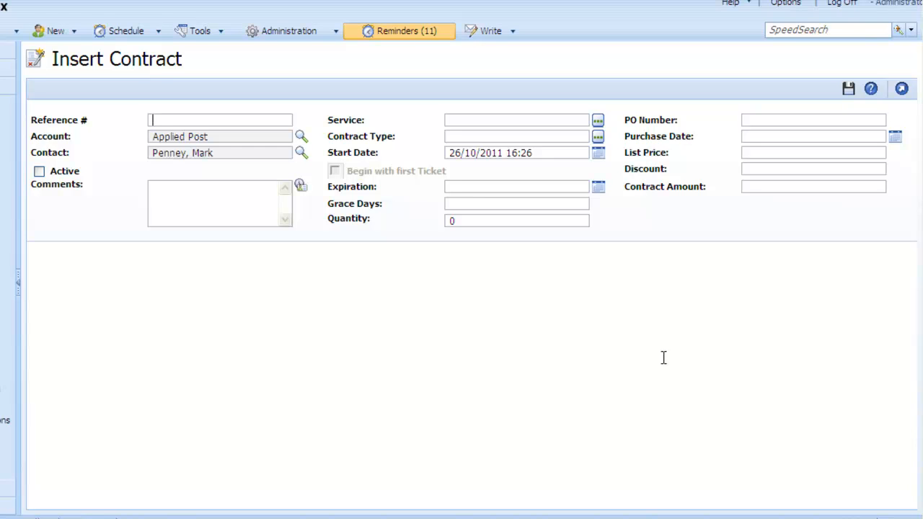
pyautogui.write('Applied Elite Care')
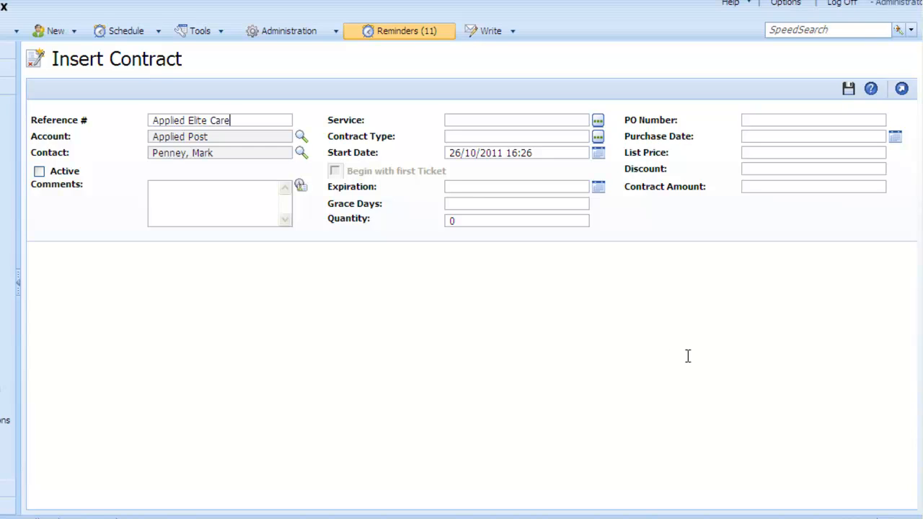
# Set the new contract's service to Elite Care and its contract type to Days.
pyautogui.click(599, 121)
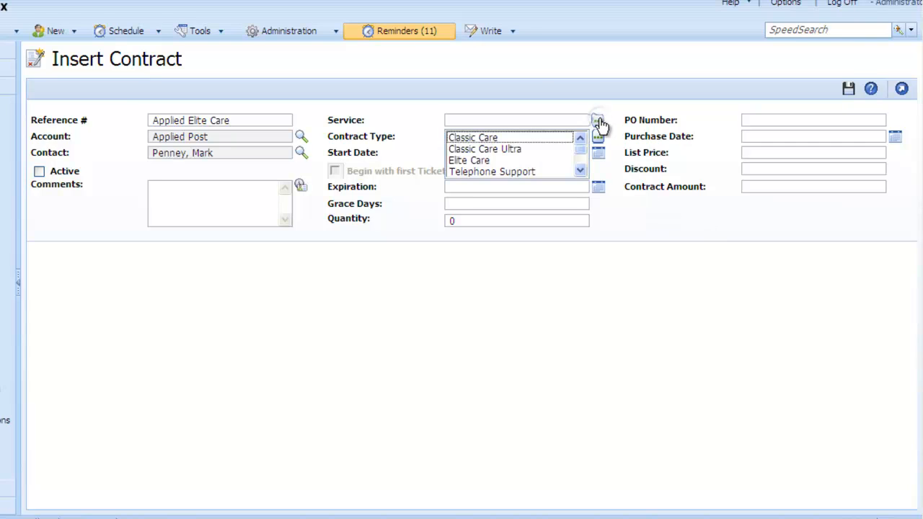
pyautogui.click(470, 160)
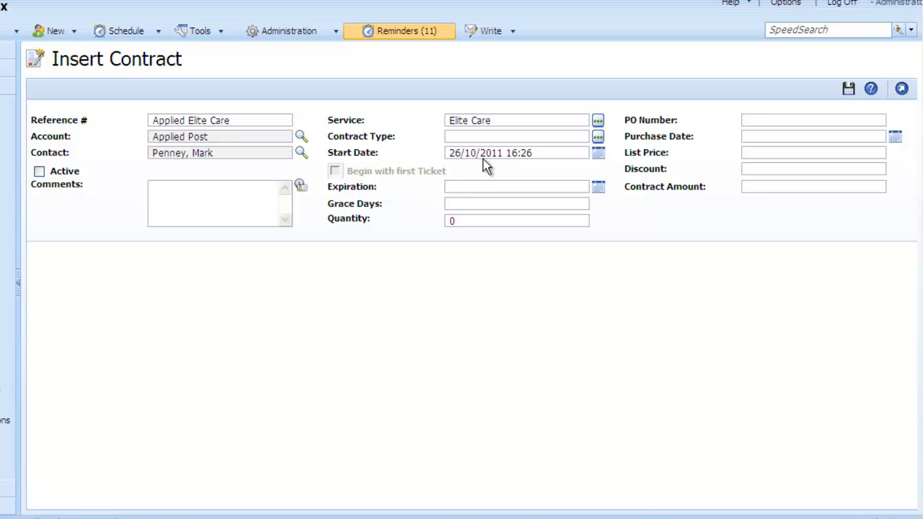
pyautogui.click(598, 139)
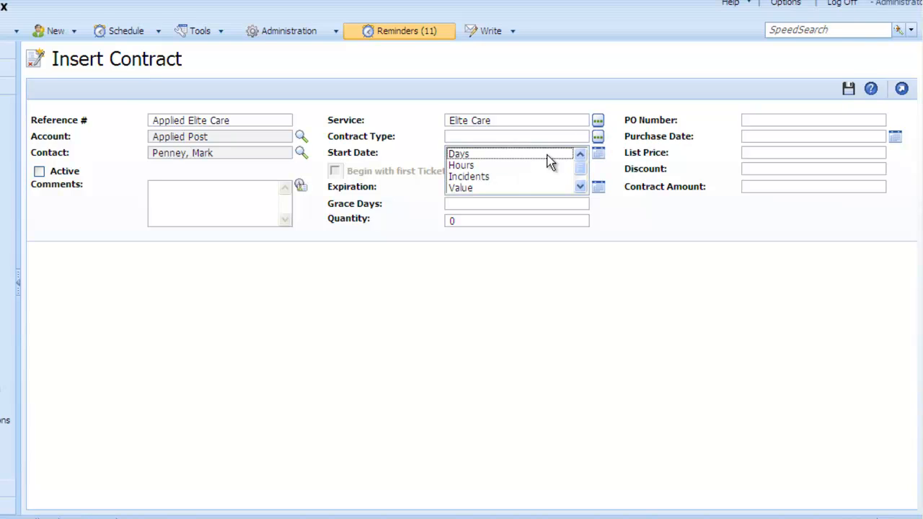
pyautogui.click(469, 153)
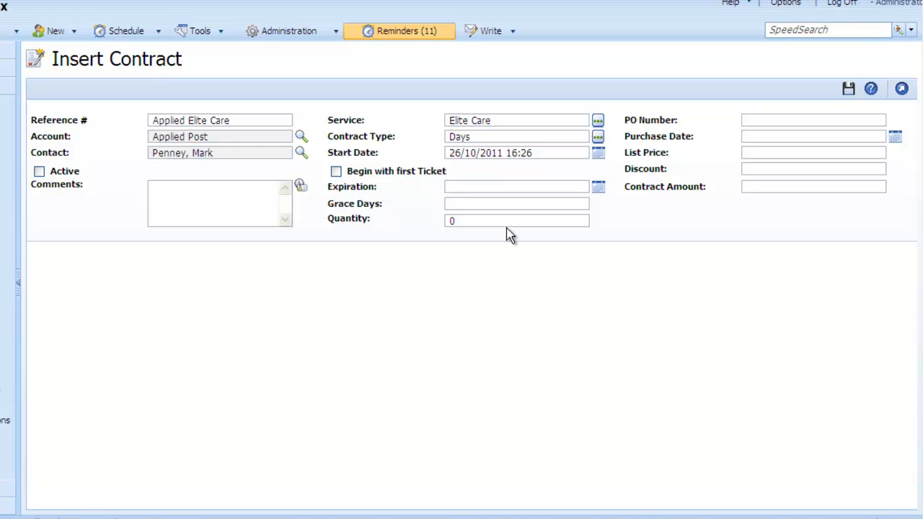
# Set the contract's quantity to 365 and its grace days to 20, leaving it not beginning with the first ticket.
pyautogui.moveTo(470, 221); pyautogui.dragTo(439, 222)
pyautogui.write('365')
pyautogui.click(470, 203)
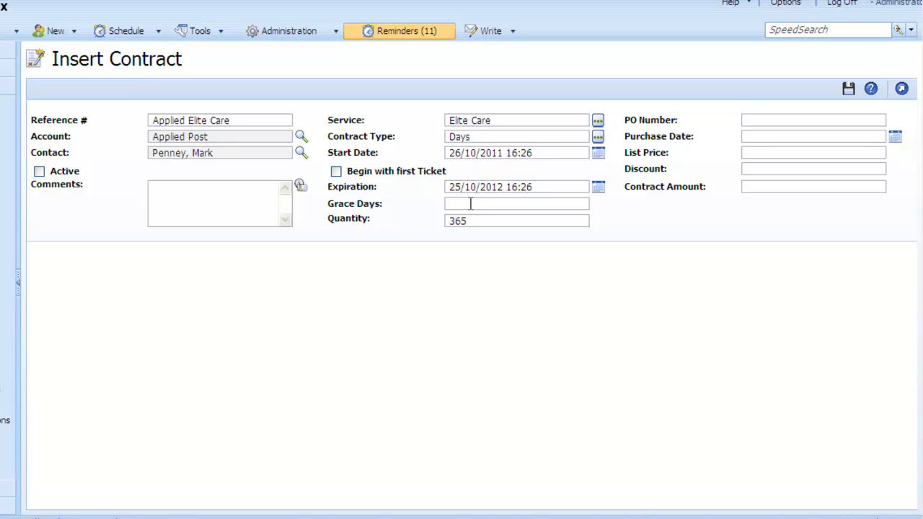
pyautogui.click(336, 171)
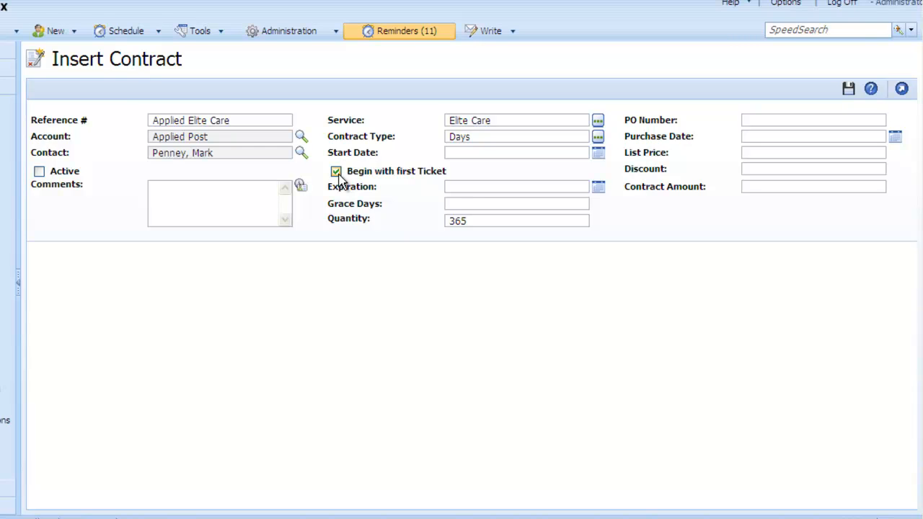
pyautogui.click(337, 174)
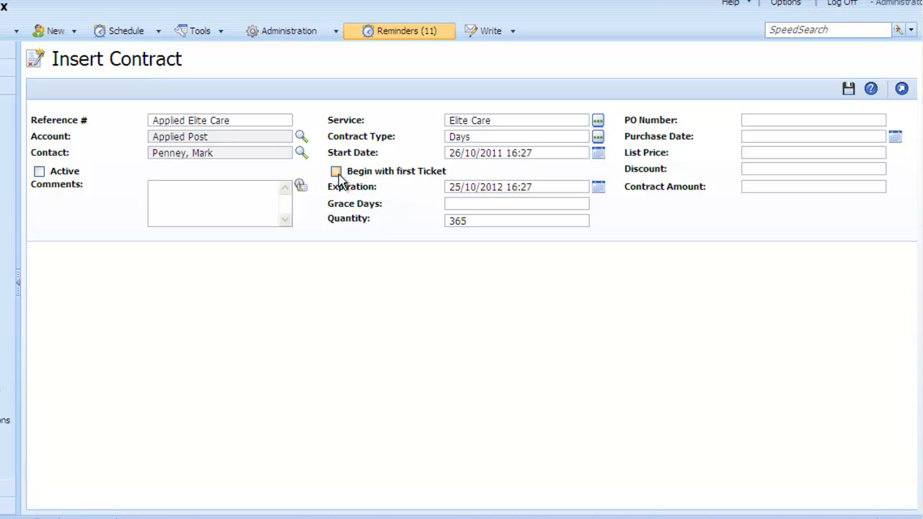
pyautogui.click(453, 203)
pyautogui.write('20')
# Enter the contract's PO number and set the purchase date to today, 26/10/2011.
pyautogui.click(748, 120)
pyautogui.write('12345')
pyautogui.click(894, 137)
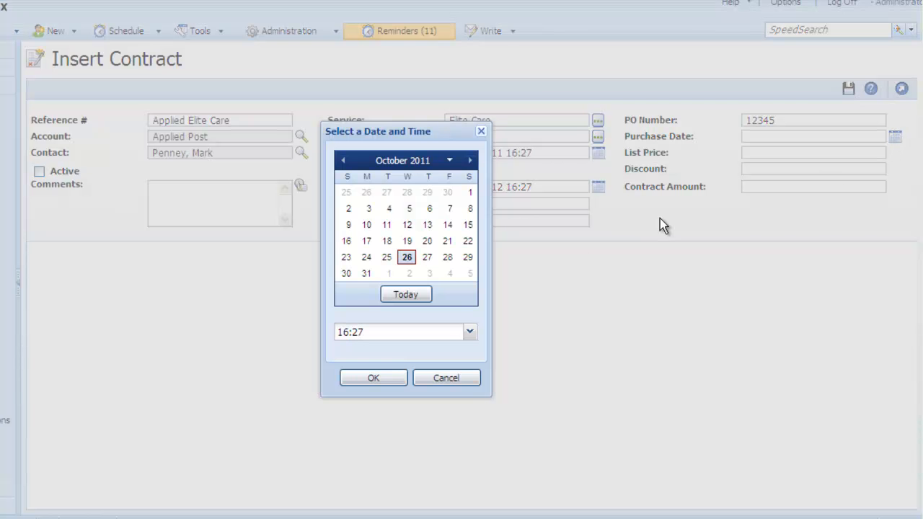
pyautogui.click(408, 294)
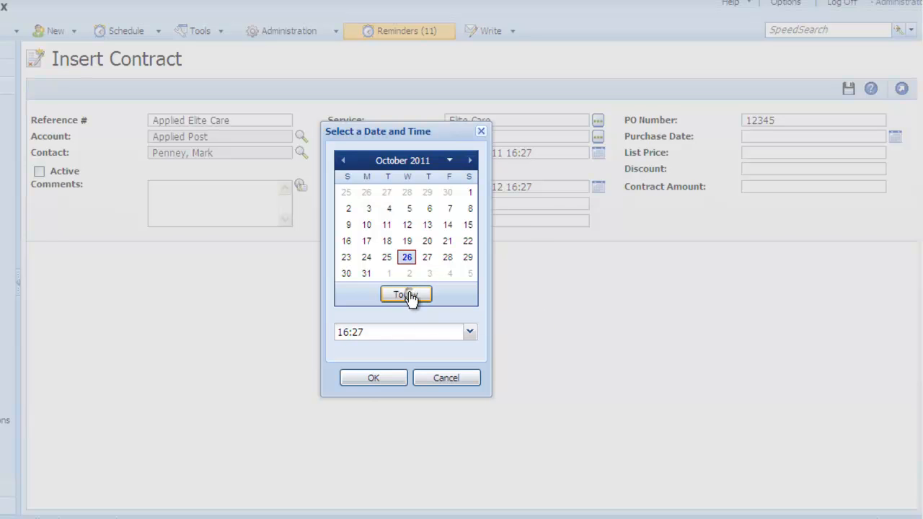
pyautogui.click(372, 379)
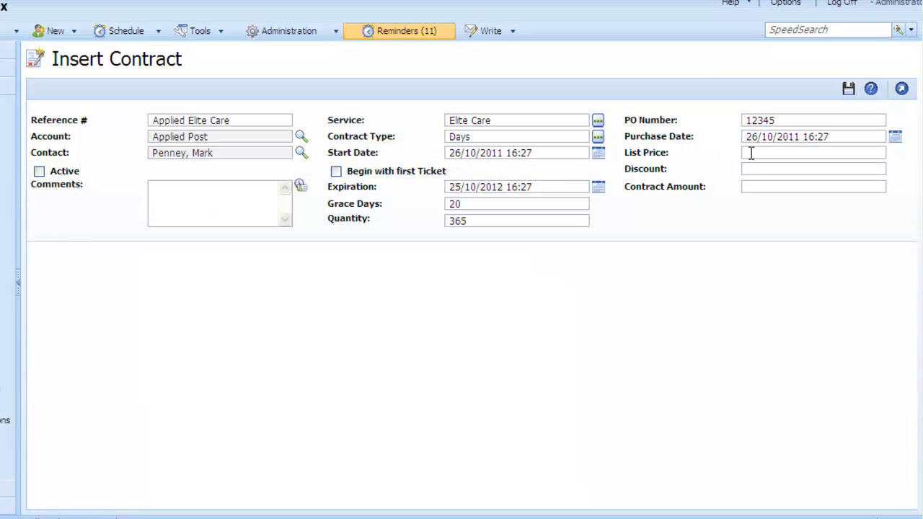
# Set the list price and contract amount to £3,000.00 and save the contract.
pyautogui.click(748, 186)
pyautogui.write('3000')
pyautogui.click(43, 183)
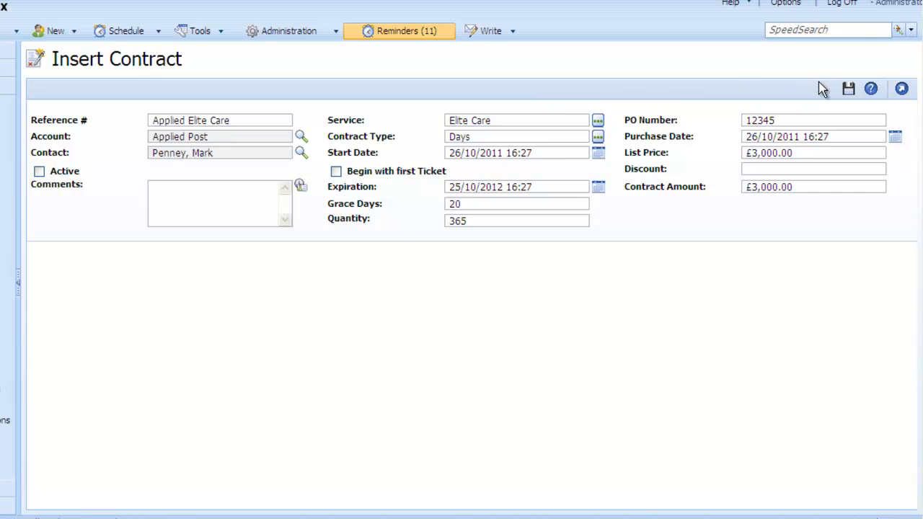
pyautogui.click(849, 88)
# Check the saved contract's attachments and add the Toshiba Tecra to its covered assets.
pyautogui.click(222, 221)
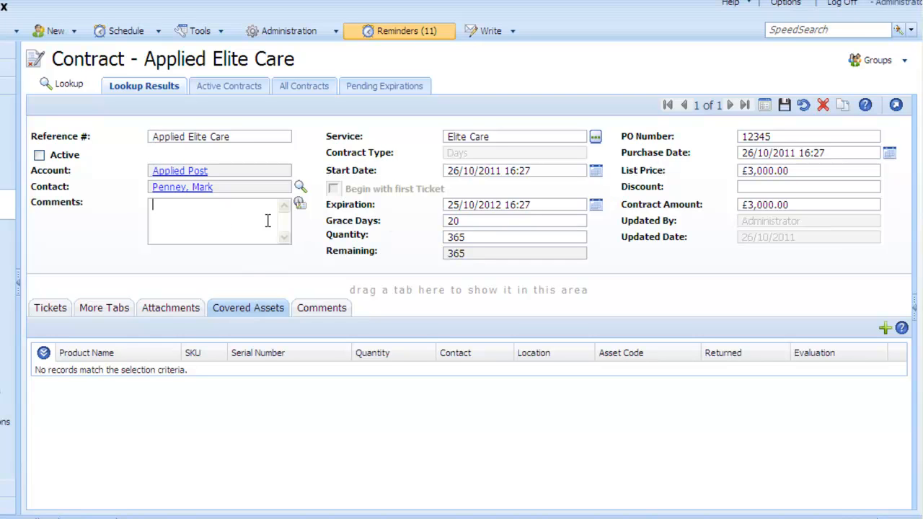
pyautogui.click(178, 311)
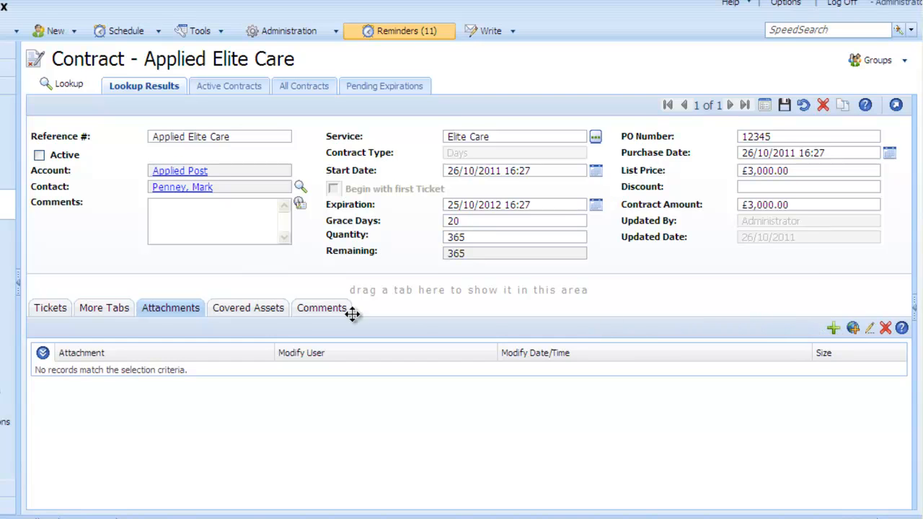
pyautogui.click(254, 312)
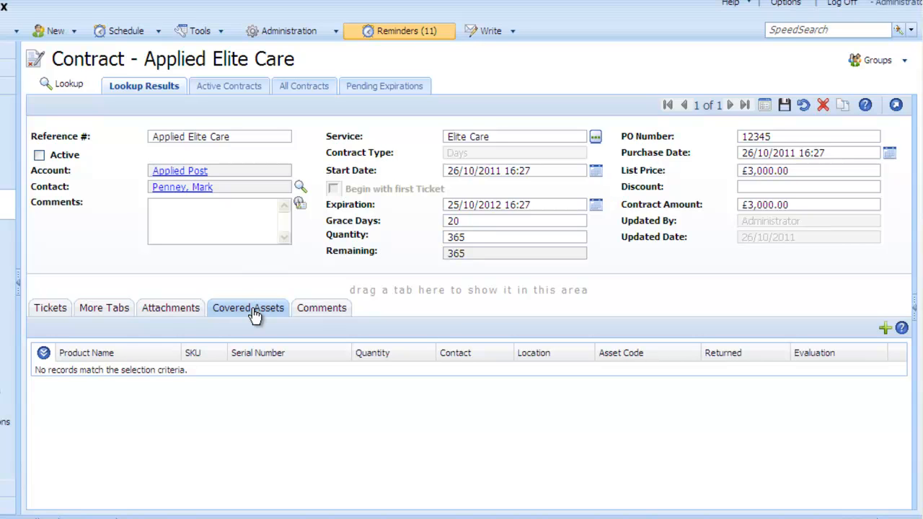
pyautogui.click(886, 329)
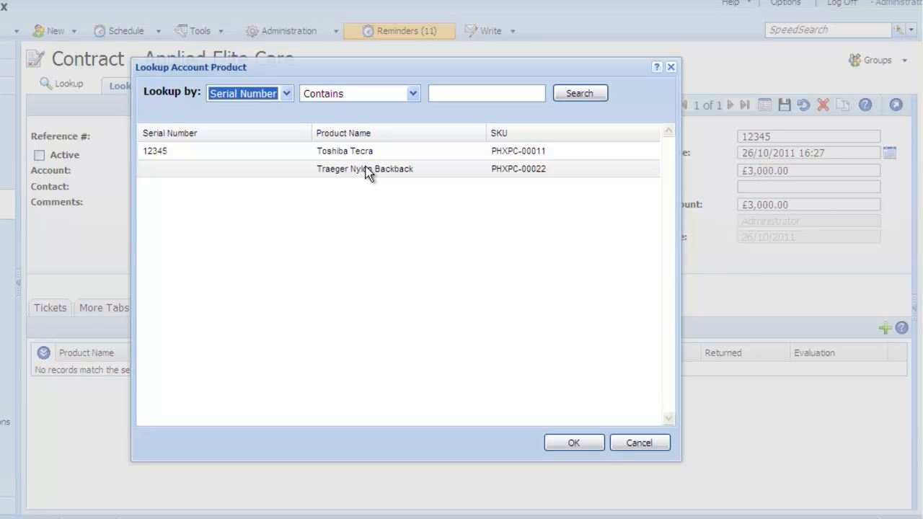
pyautogui.click(333, 153)
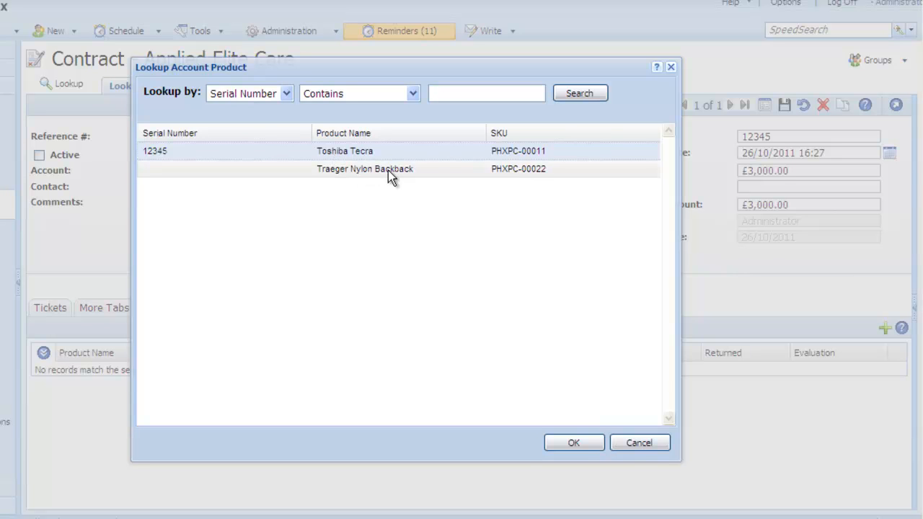
pyautogui.click(577, 443)
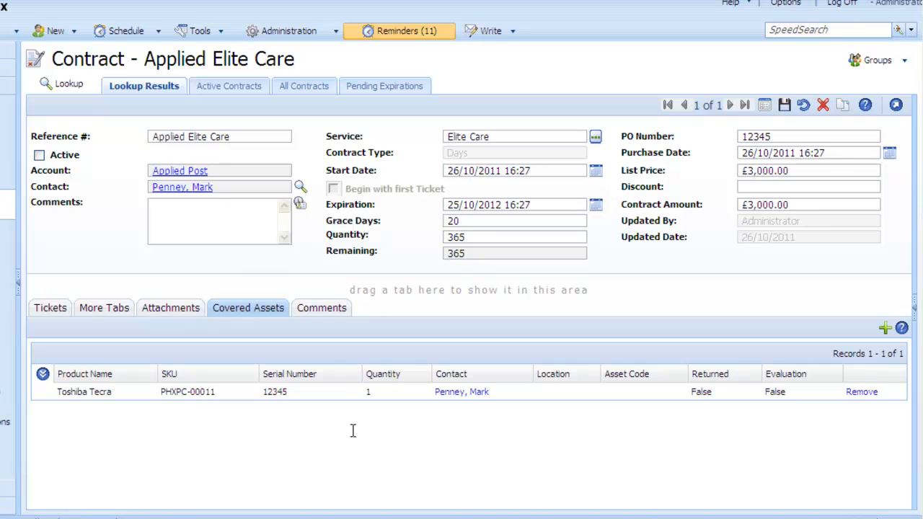
# Check the contract's tickets and the active and all contracts lists, and open the Applied Post account from the Applied Elite Care entry.
pyautogui.click(50, 309)
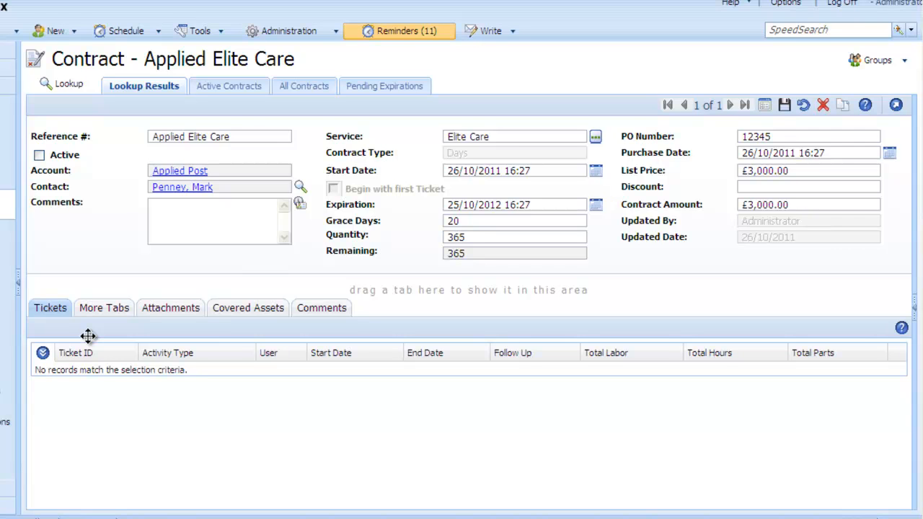
pyautogui.click(211, 90)
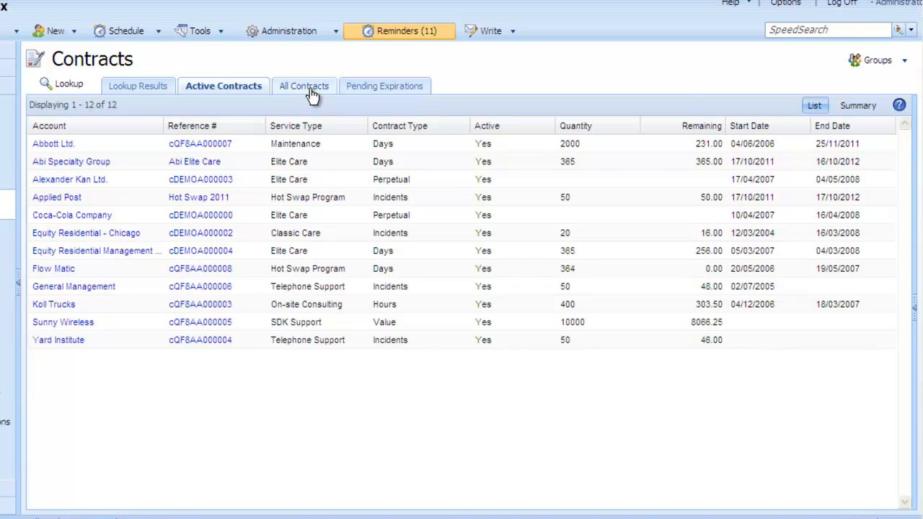
pyautogui.click(312, 94)
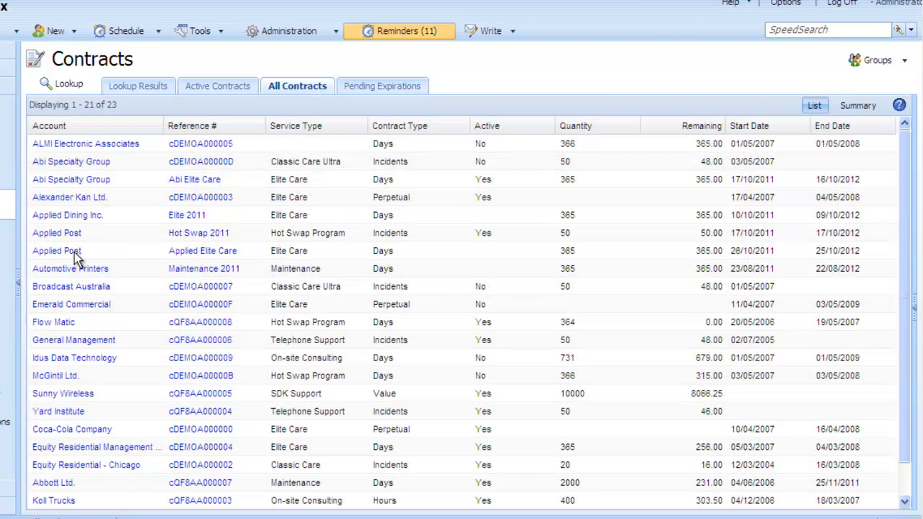
pyautogui.click(71, 253)
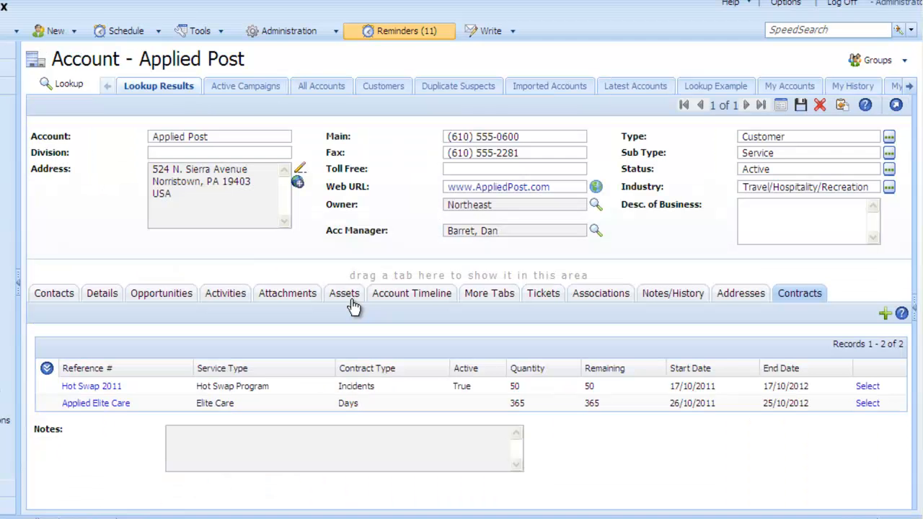